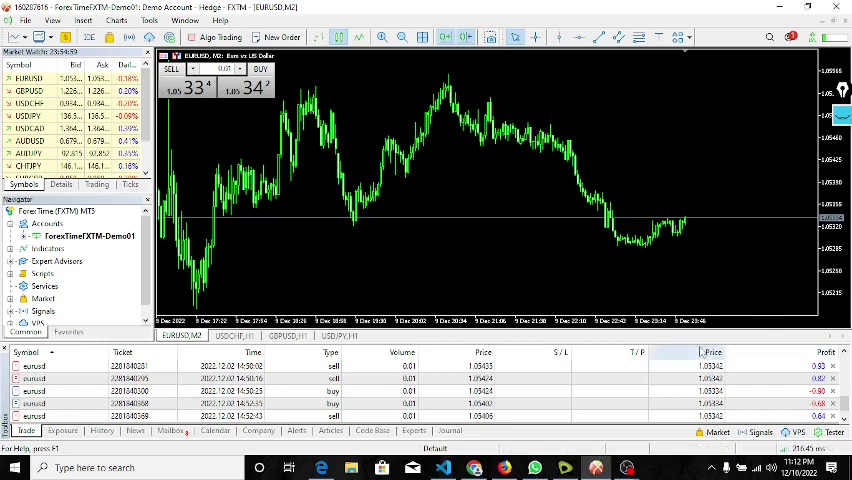
Glance at the first sell position's details, then bring up Tools > Options on the Trade settings.
click(832, 366)
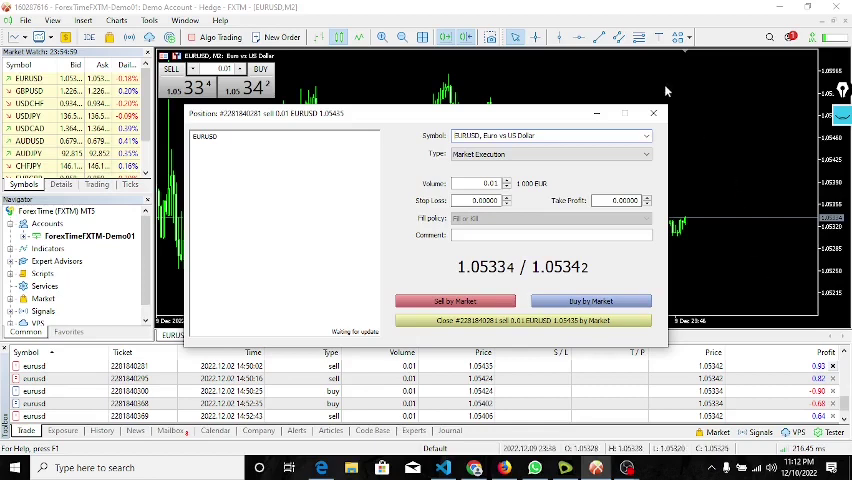
click(656, 115)
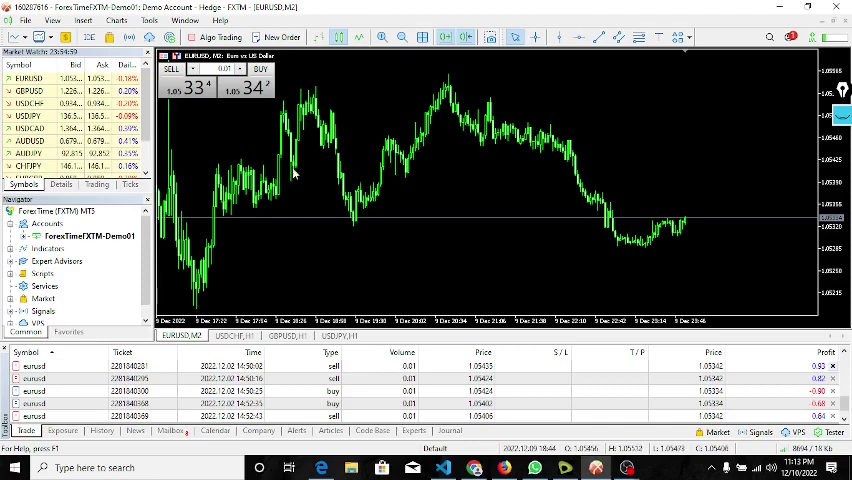
click(152, 24)
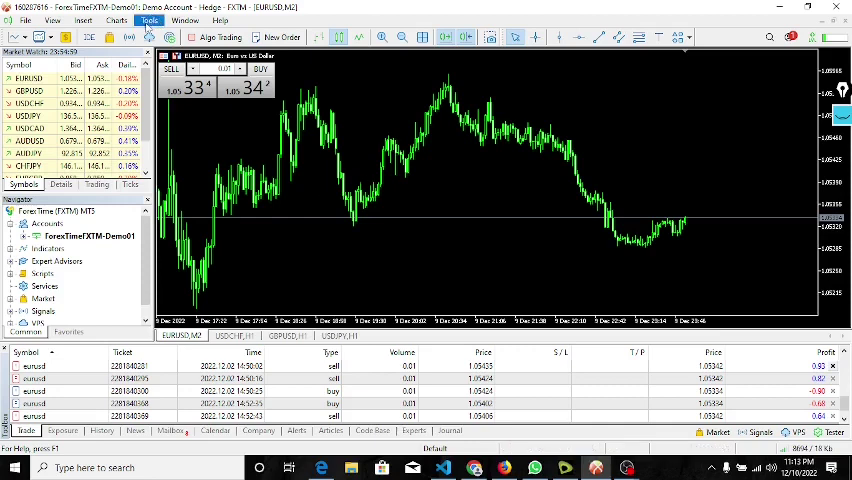
click(152, 24)
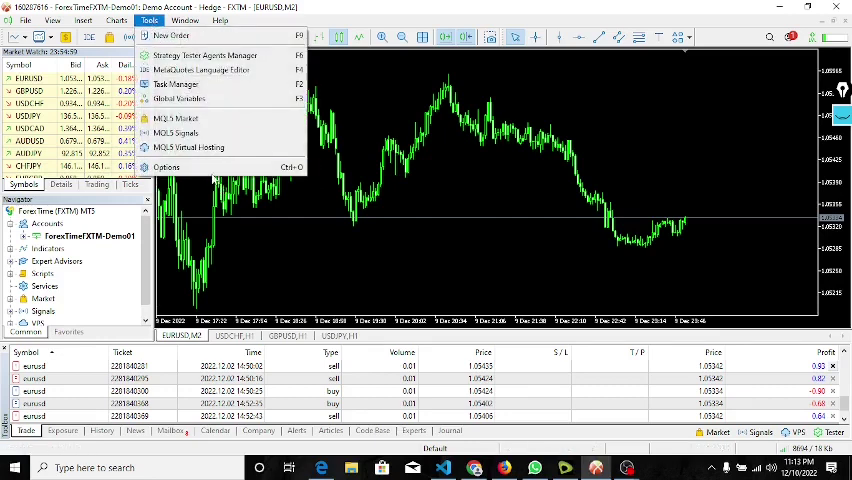
click(212, 171)
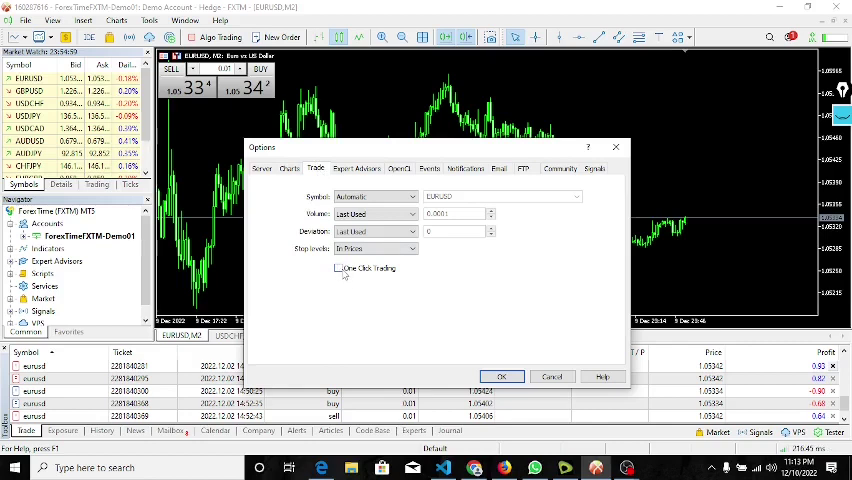
Tick One Click Trading and accept 'I Accept these Terms and Conditions' in its disclaimer.
click(339, 269)
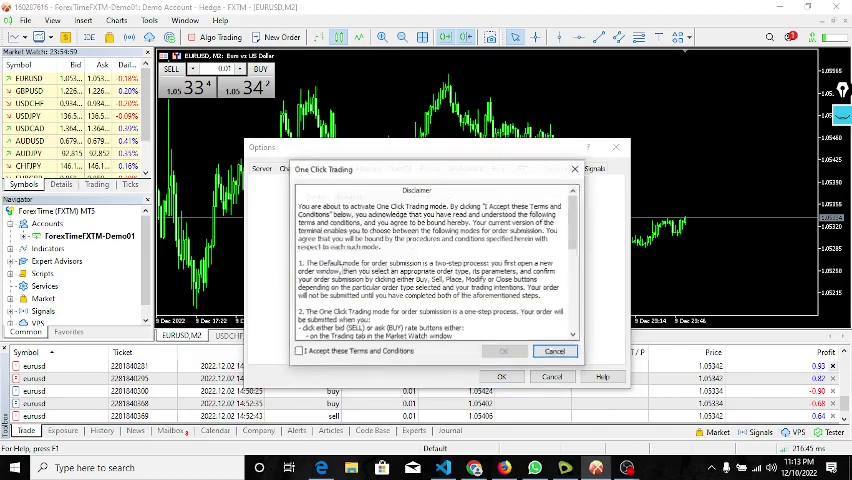
click(299, 352)
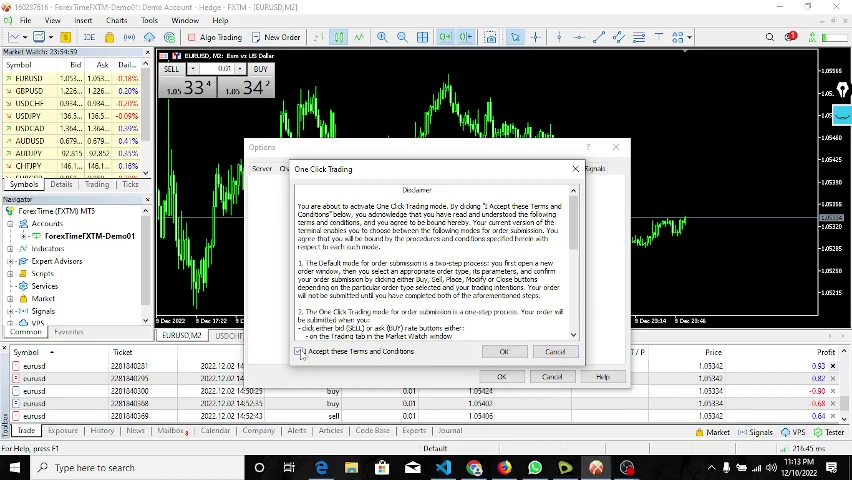
click(504, 352)
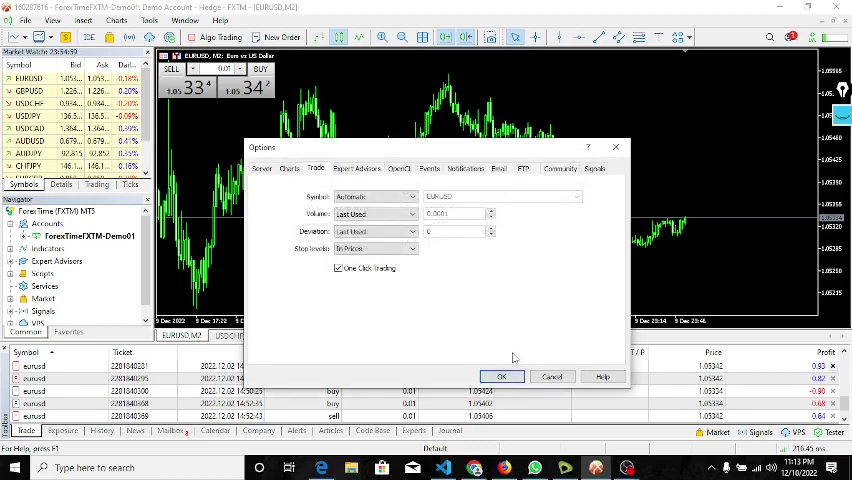
click(503, 376)
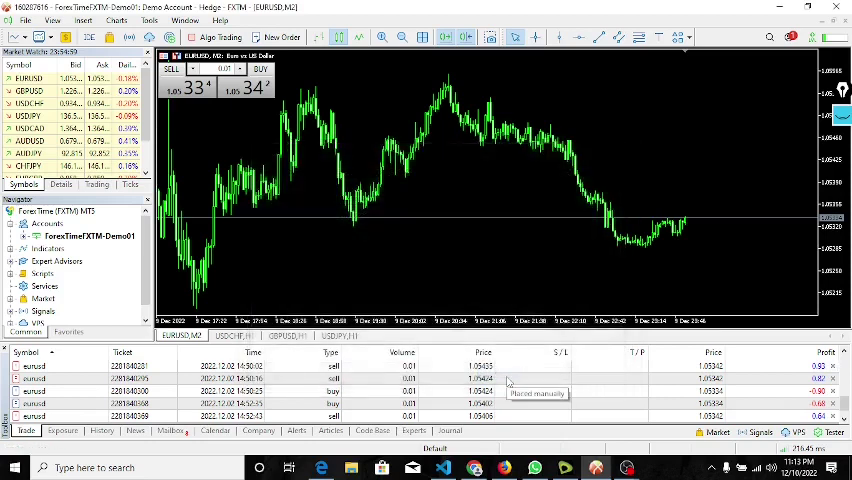